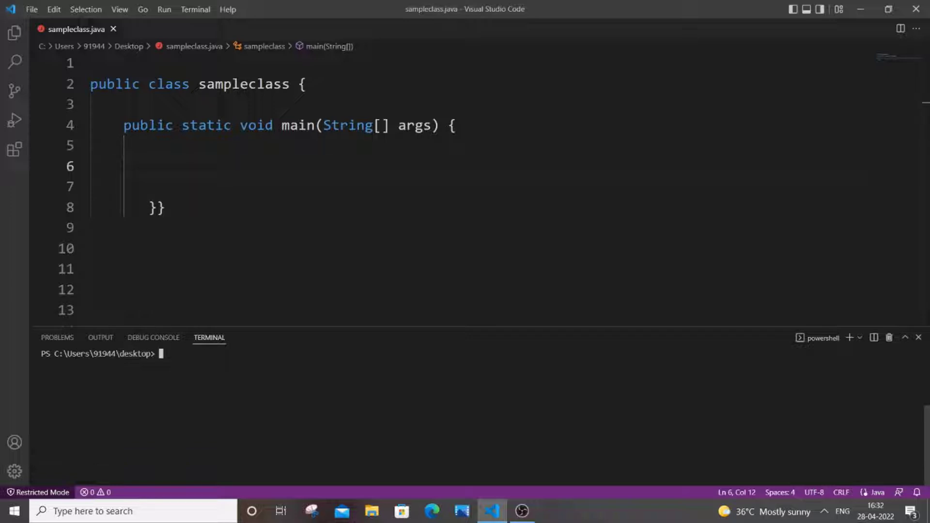
Step: Write double d=1.234, float f=(float)d and System.out.print(f) in main, then save sampleclass.java
left_click(182, 167)
type("do")
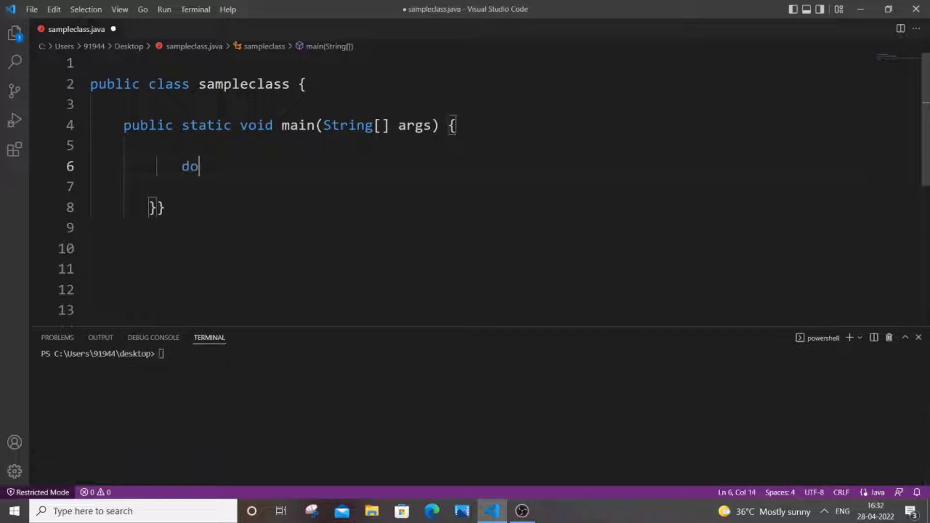
type("uble d")
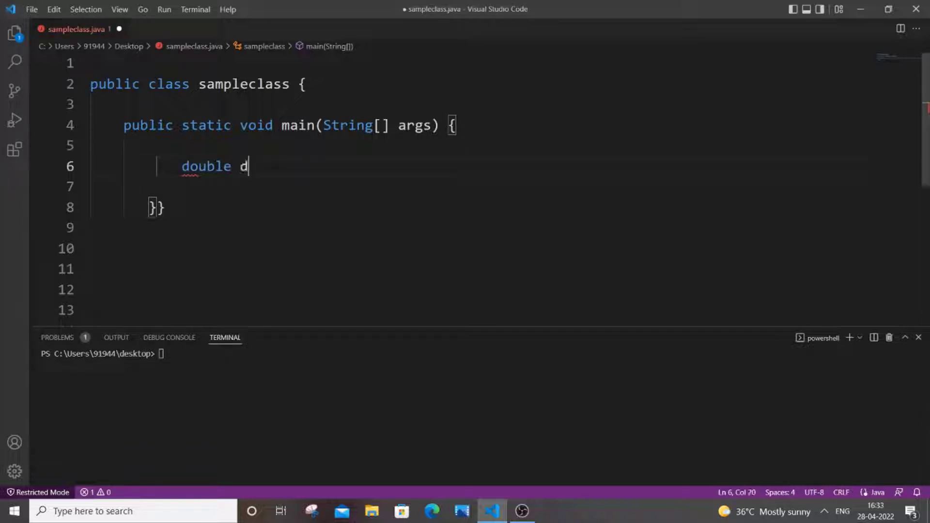
type("=1.23")
type("4;")
key("Return")
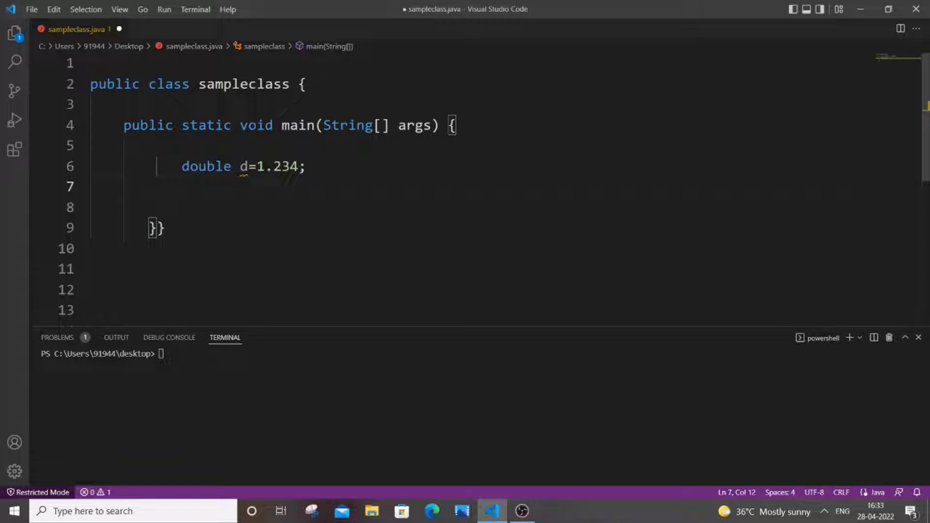
type("flo")
type("at f")
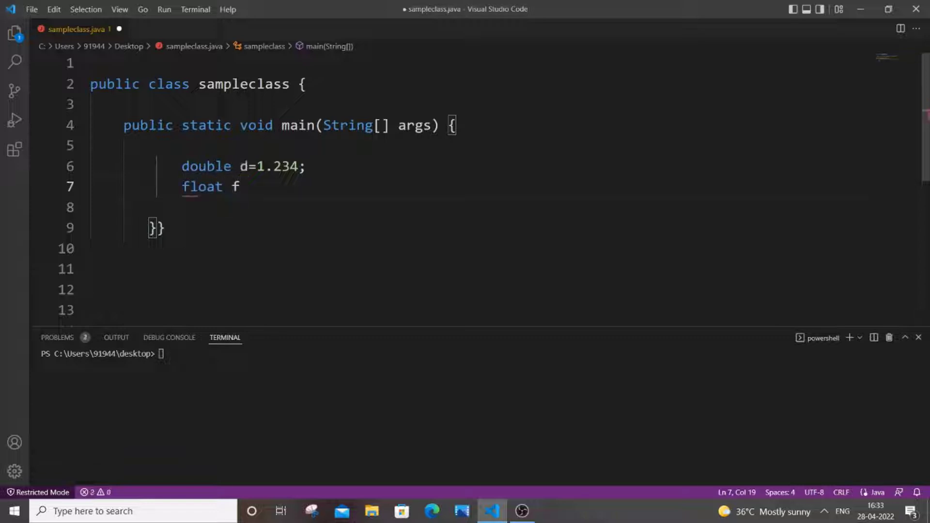
type("=")
type("(")
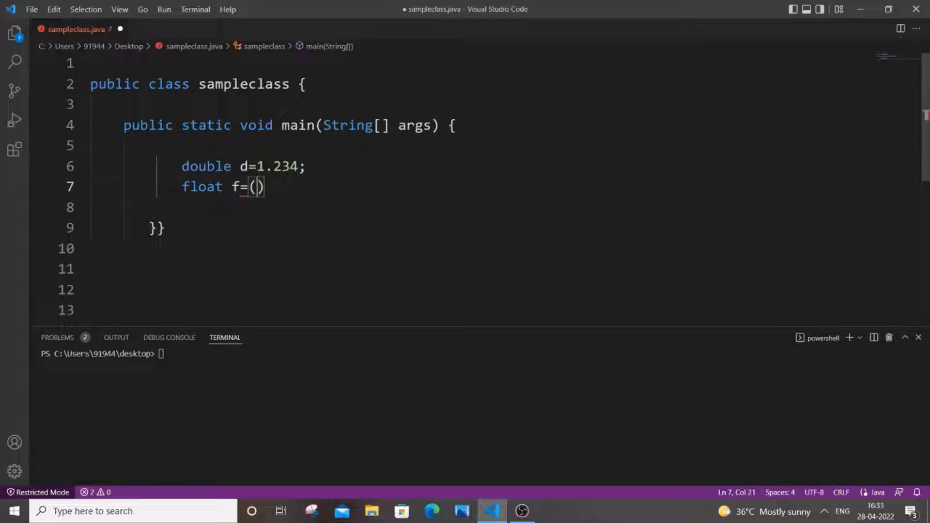
type("float")
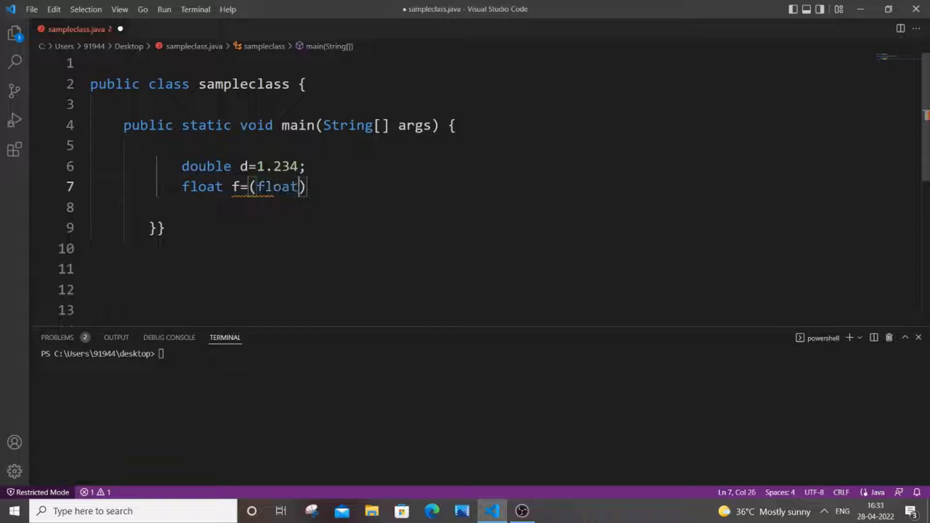
key("Right")
type("d")
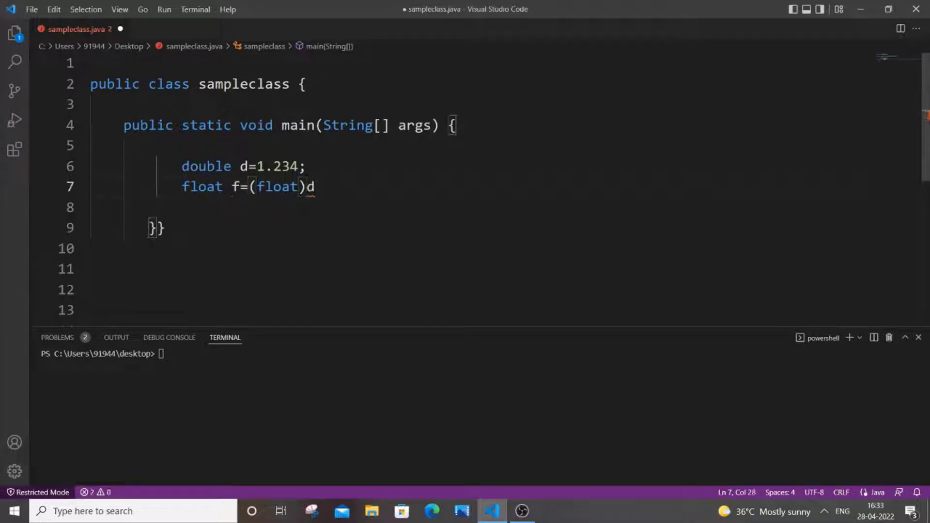
type(";")
key("Return")
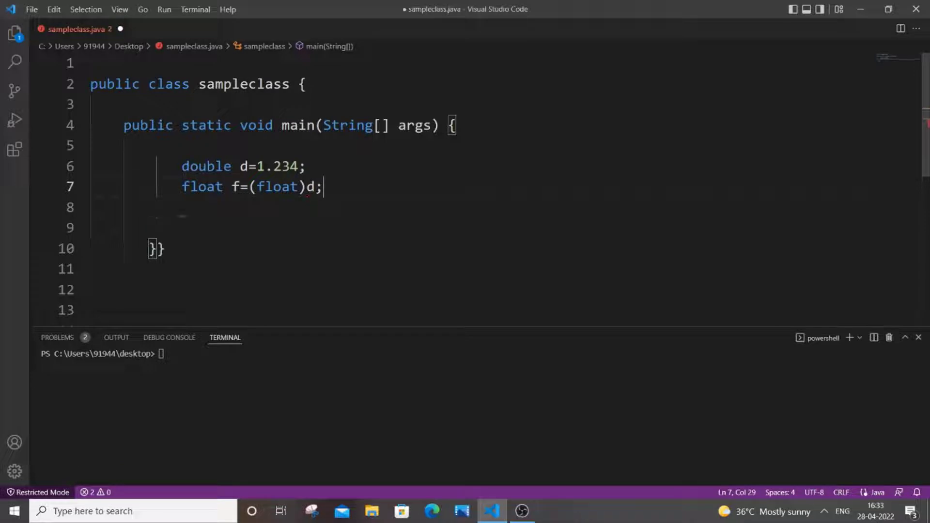
key("Return")
type("S")
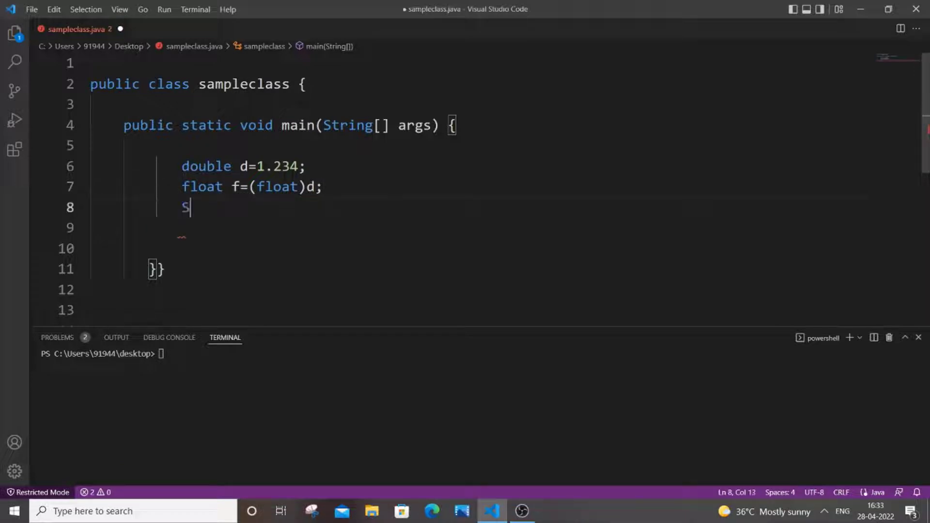
type("ystem.out")
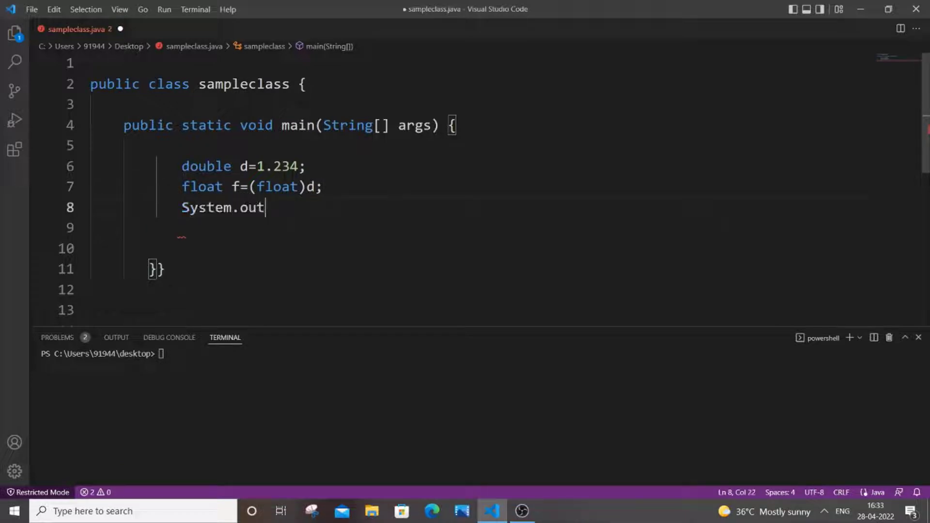
type(".print(")
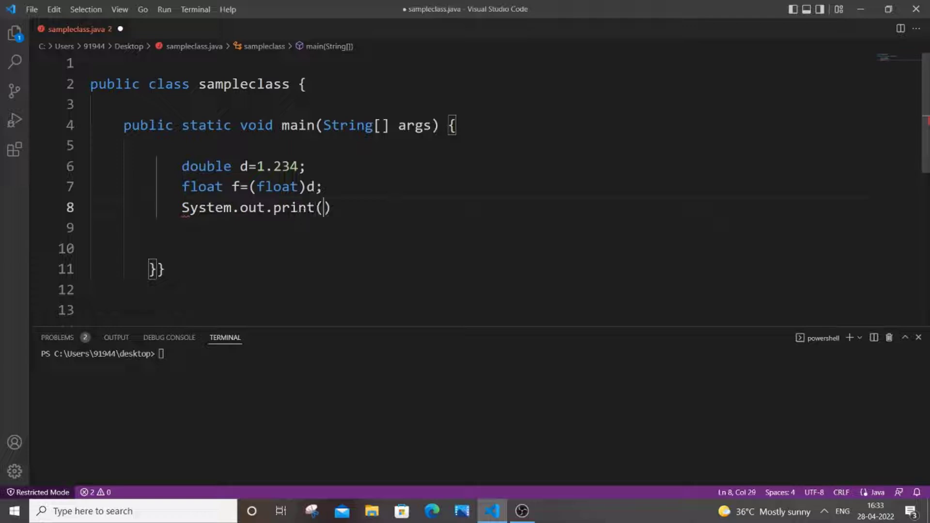
type("f")
key("End")
type(";")
key("ctrl+s")
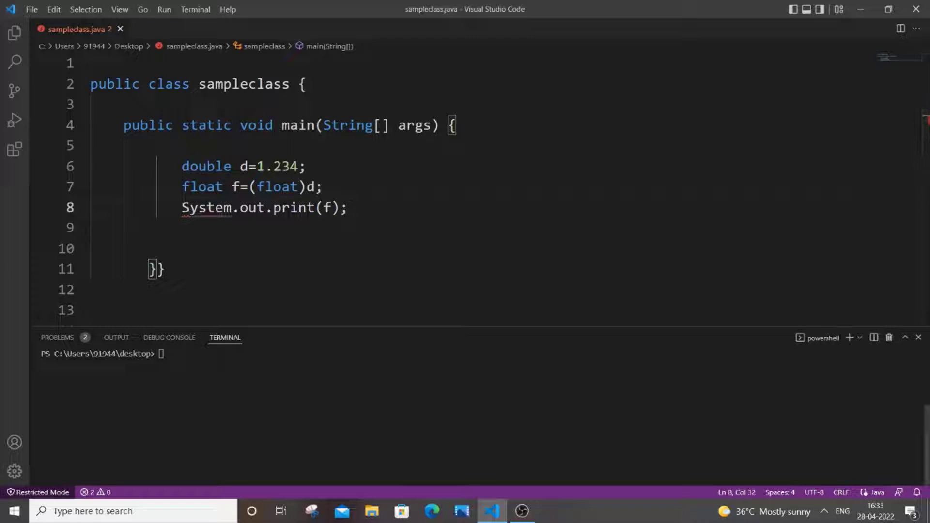
Step: Compile sampleclass.java with javac and run it with java from command history, printing 1.234
left_click(270, 363)
type("cd practice")
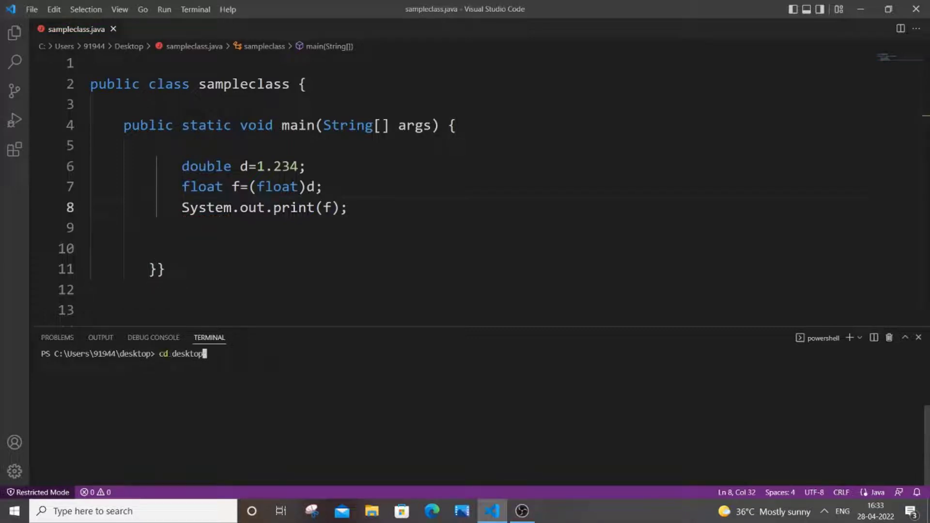
key("Up")
key("Up")
key("Up")
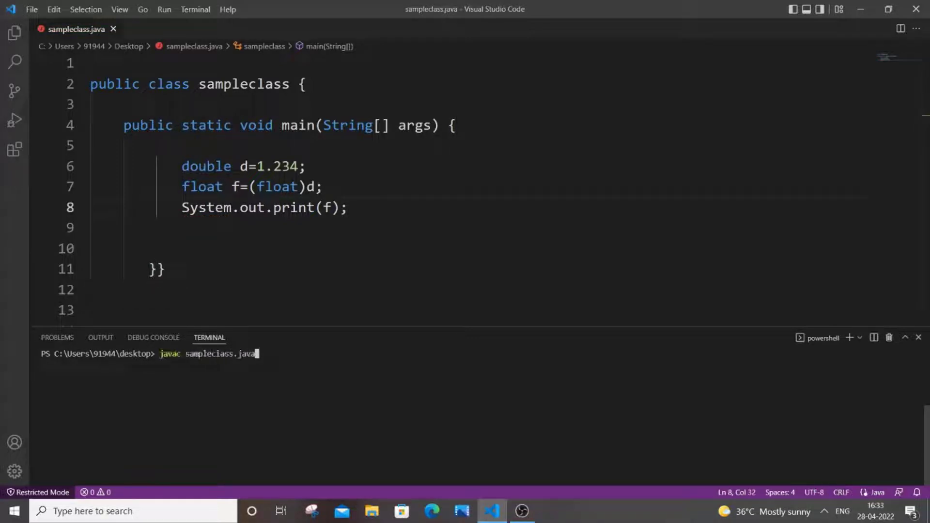
key("Return")
key("Up")
key("Up")
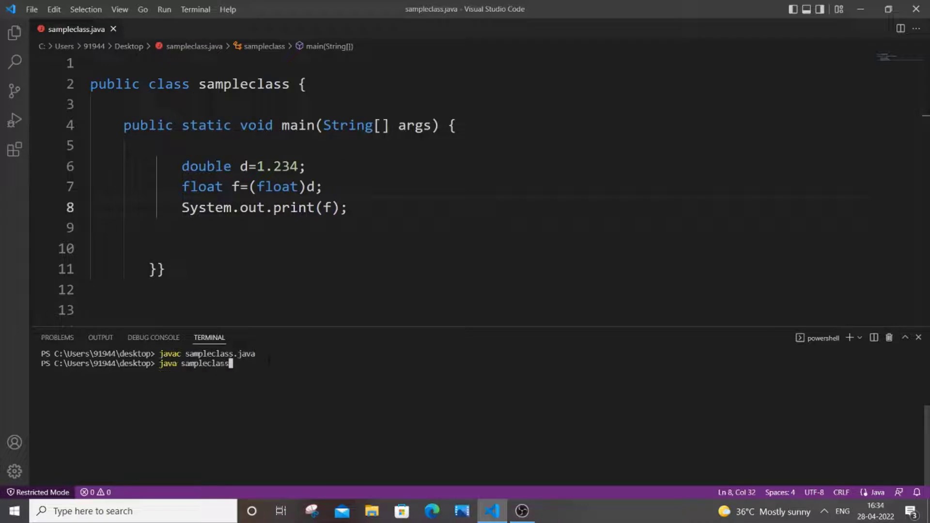
key("Return")
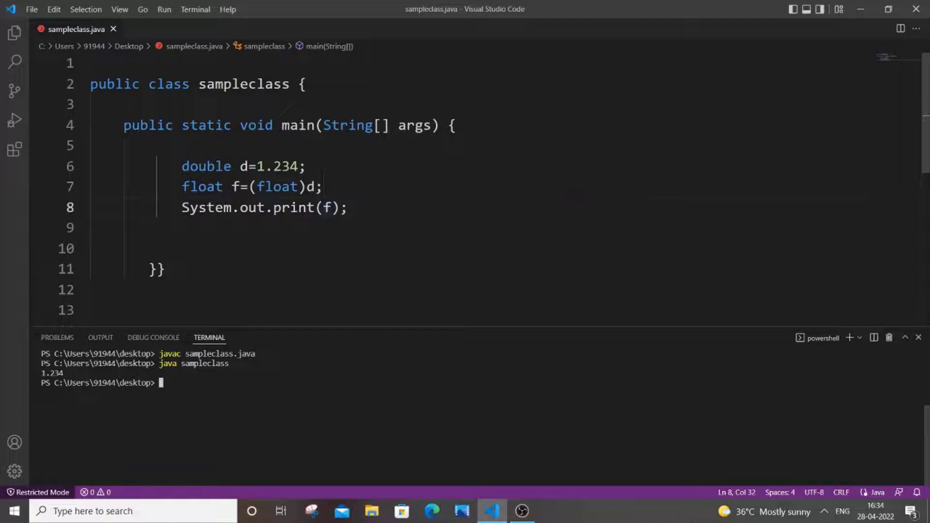
Step: Change line 6 from double to Double d=1.234 and save the file
left_click(150, 167)
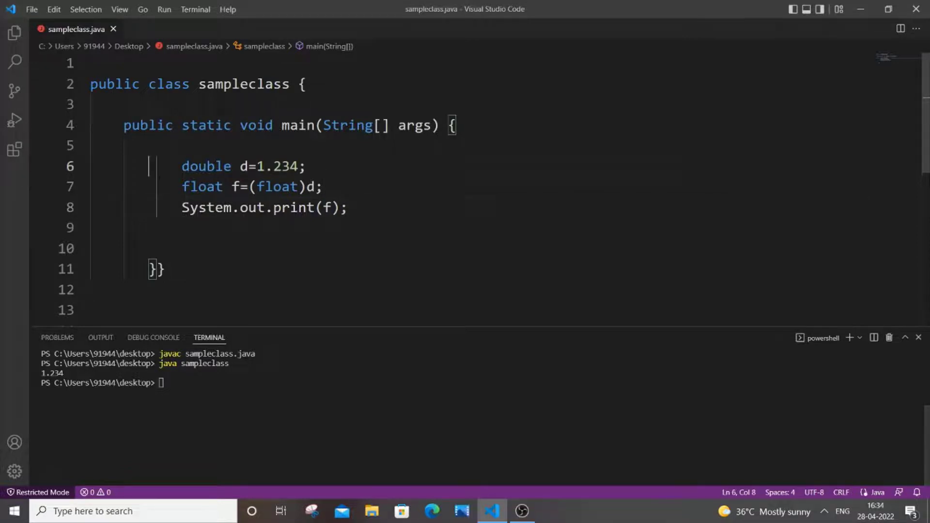
type("D    ")
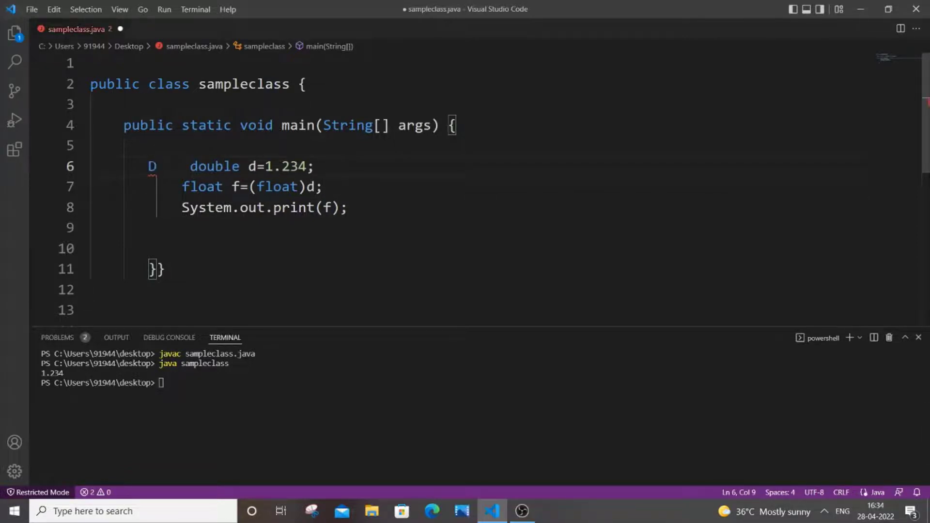
type("ouble")
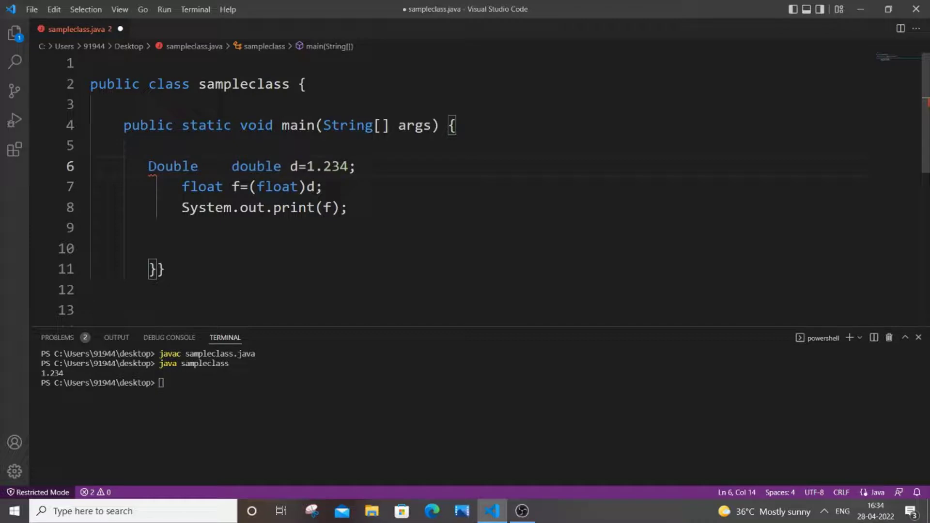
key("ctrl+space")
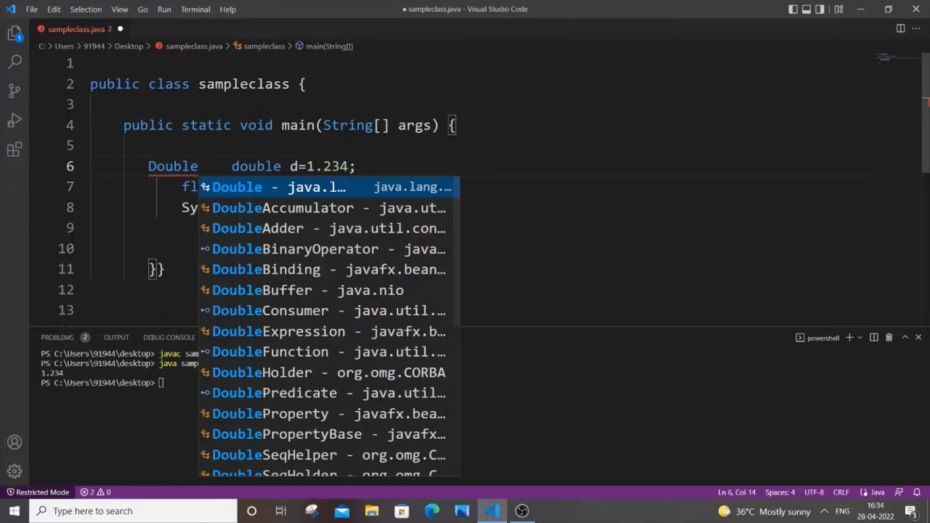
left_click(273, 167)
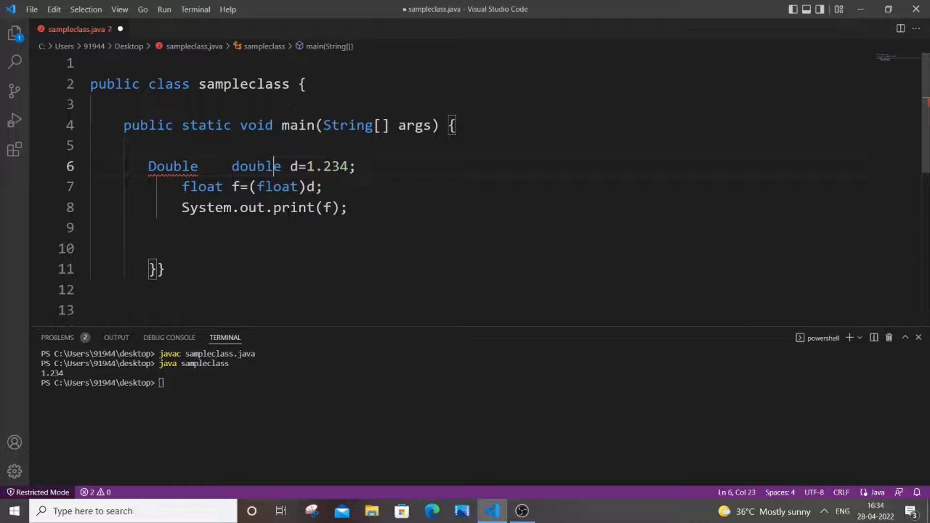
left_click(232, 166)
double_click(247, 166)
key("BackSpace")
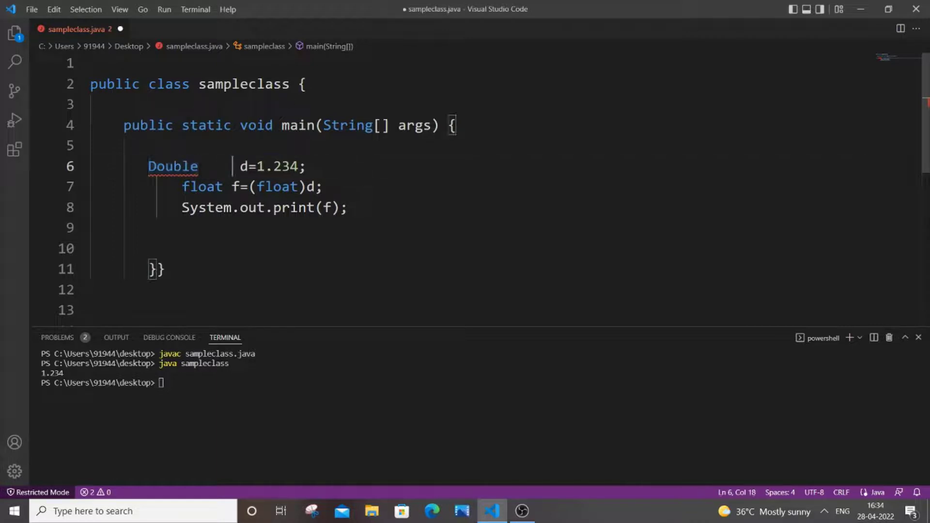
key("BackSpace")
key("BackSpace")
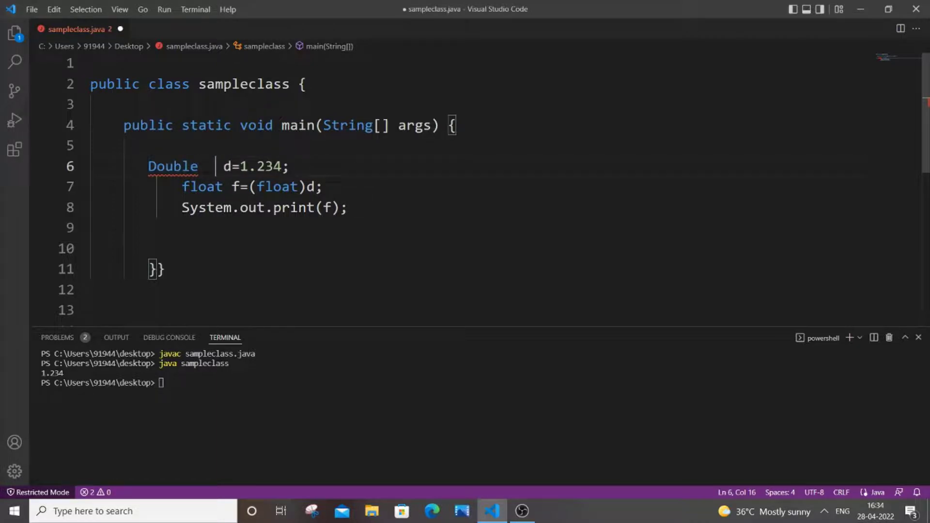
key("BackSpace")
key("End")
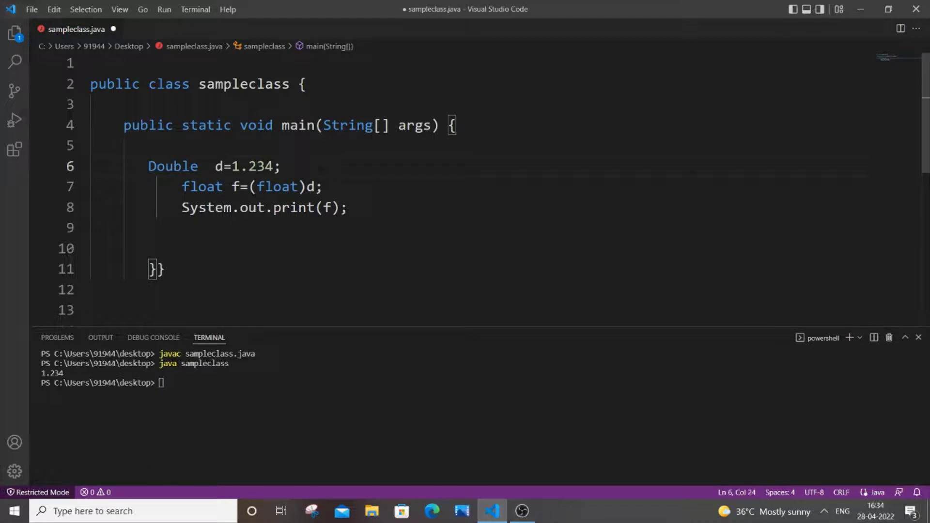
key("ctrl+s")
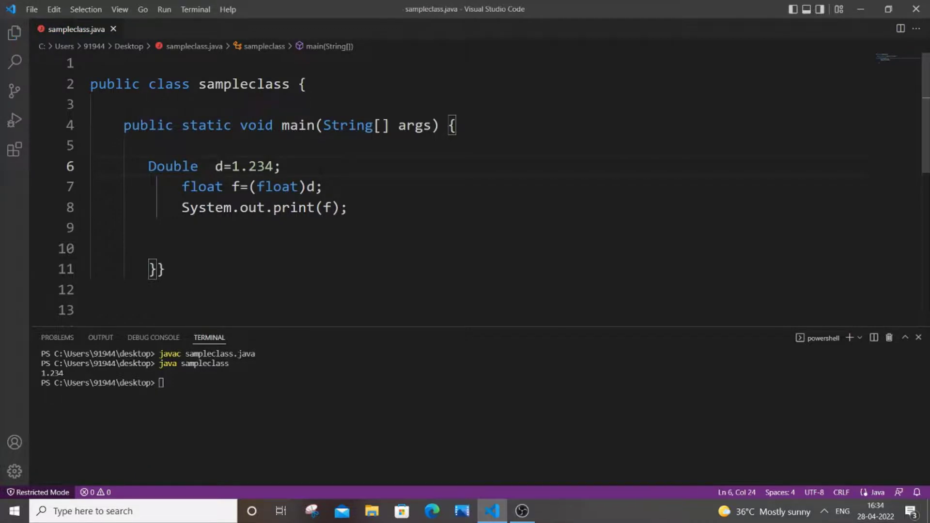
key("ctrl+grave")
Step: Recompile sampleclass.java, get 'Double cannot be converted to float', and select the (float)d cast
key("Up")
key("Up")
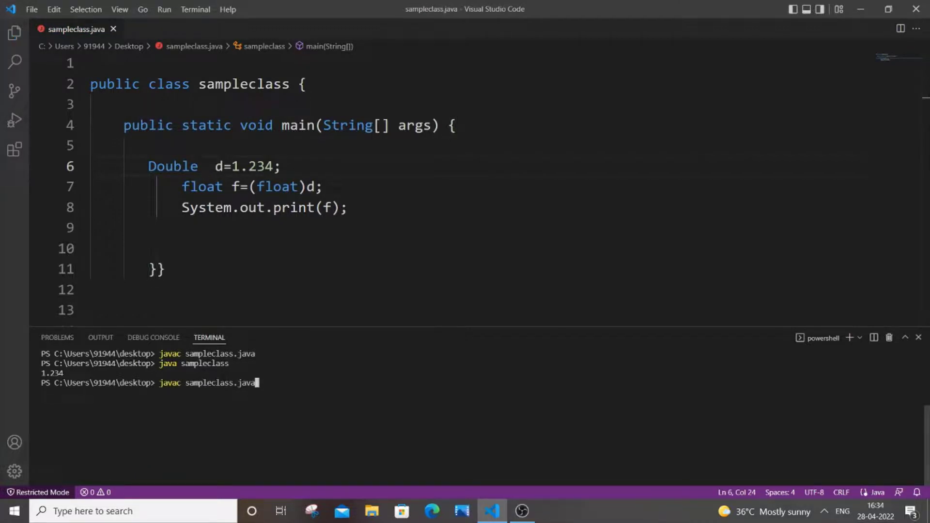
key("Return")
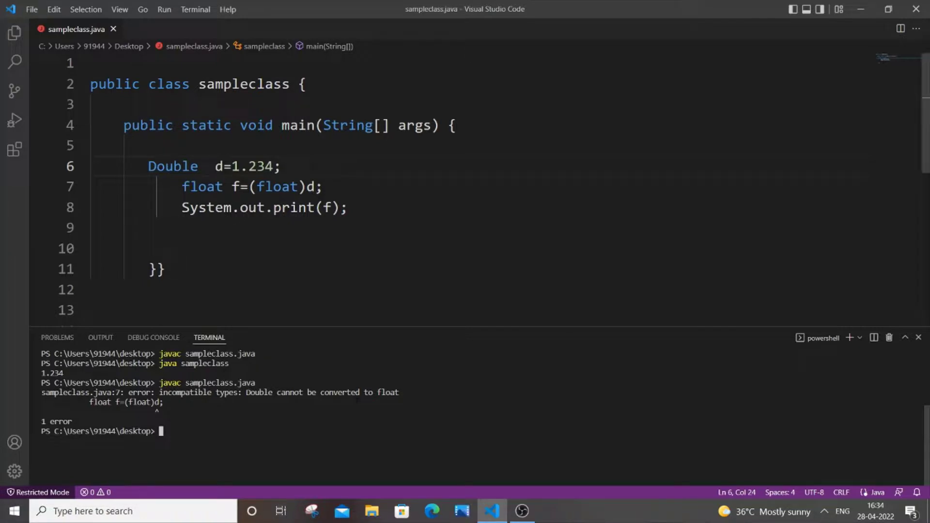
left_click_drag(250, 186, 315, 186)
Step: Replace the (float)d cast with d.floatValue() on line 7 and save the file
key("BackSpace")
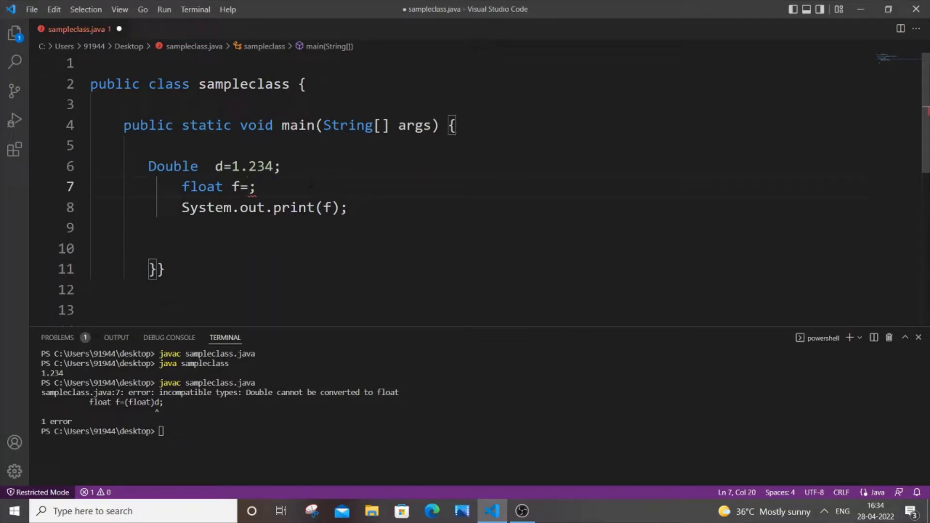
type("d.")
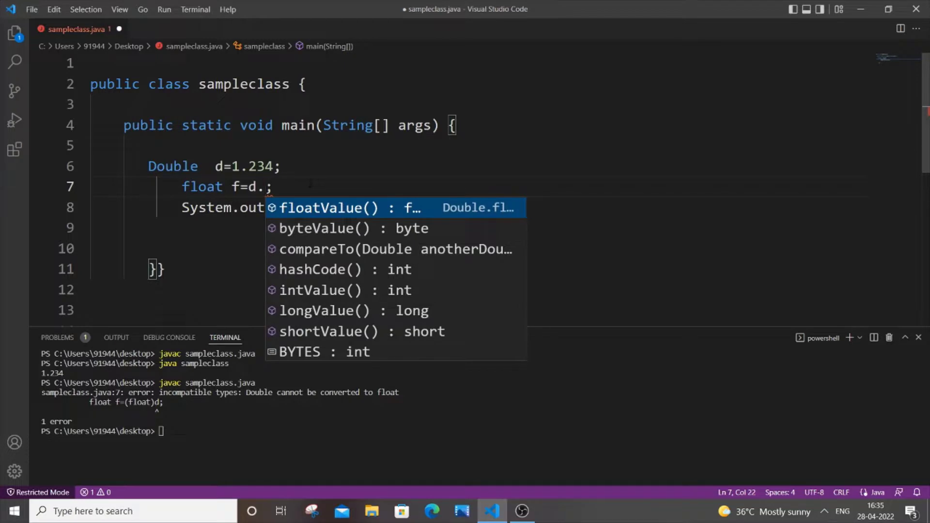
key("Return")
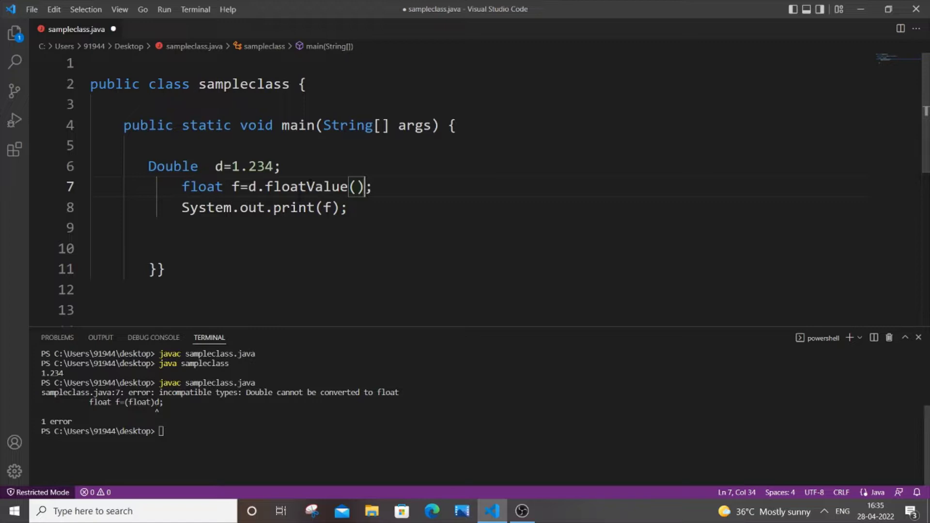
key("ctrl+s")
key("ctrl+grave")
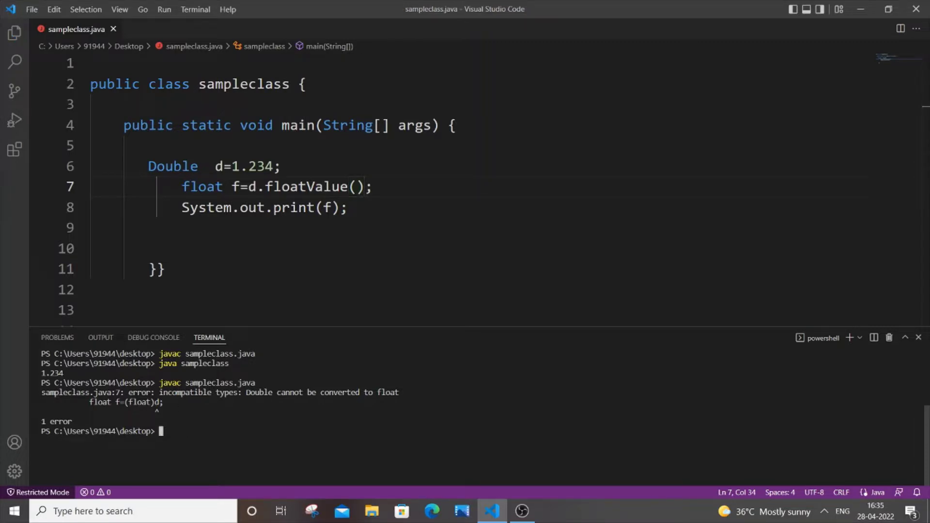
Step: Recompile with javac and run sampleclass, which now compiles cleanly and prints 1.234
key("Up")
key("Return")
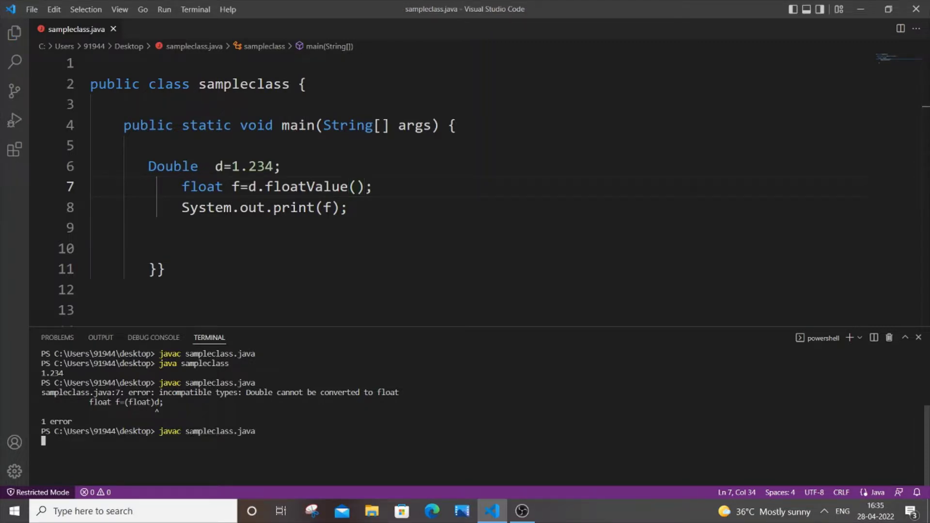
key("Up")
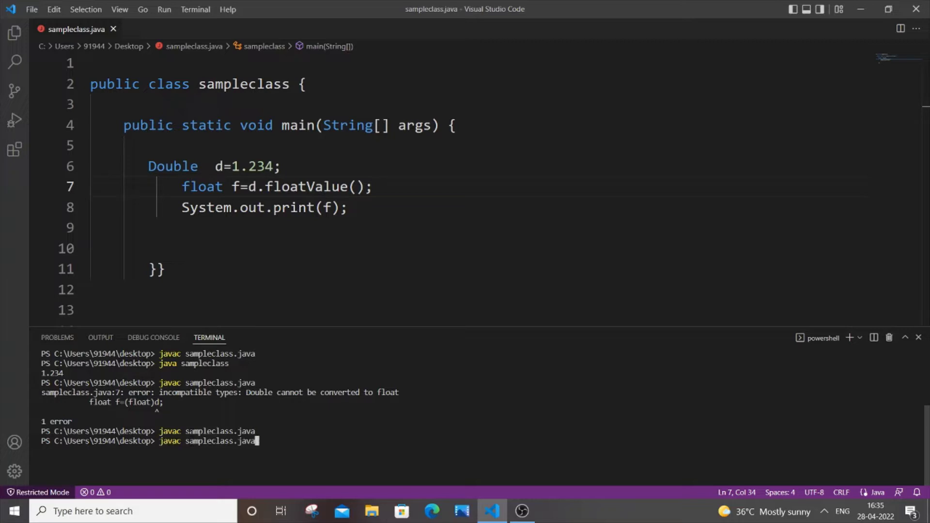
key("Up")
key("Return")
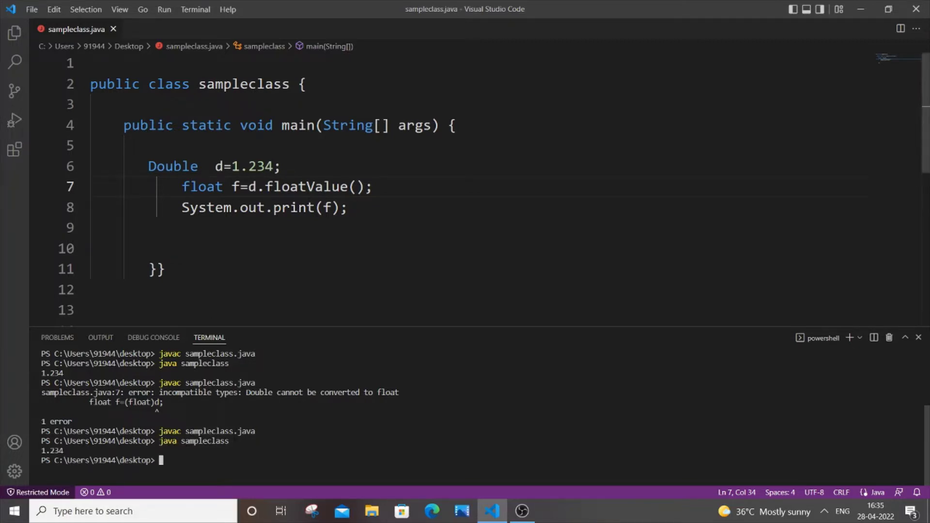
left_click(356, 208)
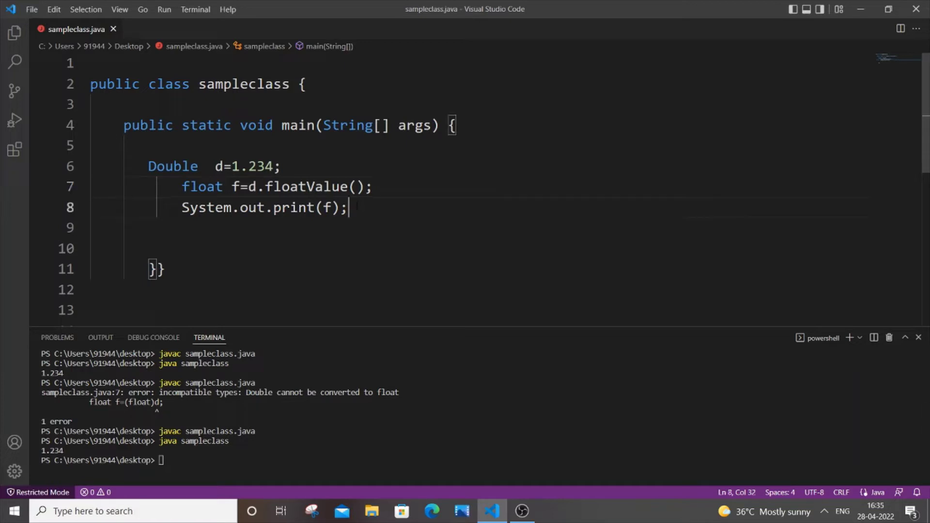